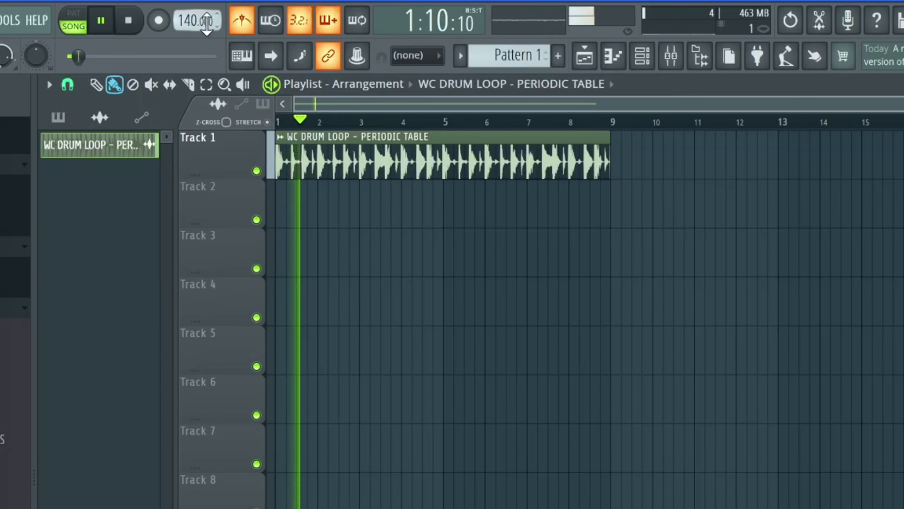
Turn off the metronome, raise the project tempo to 170 BPM, and restretch all channels to it.
{"action": "left_click", "coordinate": [250, 24]}
{"action": "left_click_drag", "start_coordinate": [191, 28], "coordinate": [190, 27]}
{"action": "left_click", "coordinate": [514, 496]}
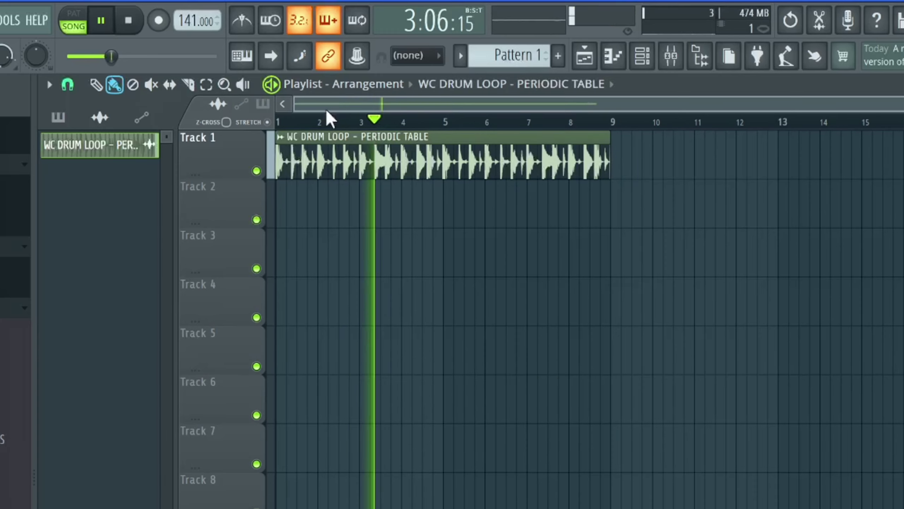
{"action": "left_click_drag", "start_coordinate": [195, 20], "coordinate": [195, 6]}
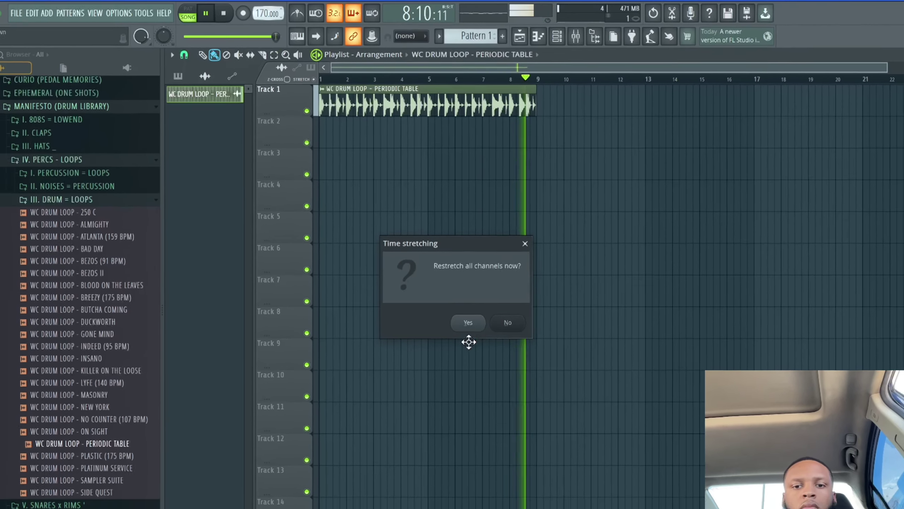
{"action": "left_click", "coordinate": [464, 298]}
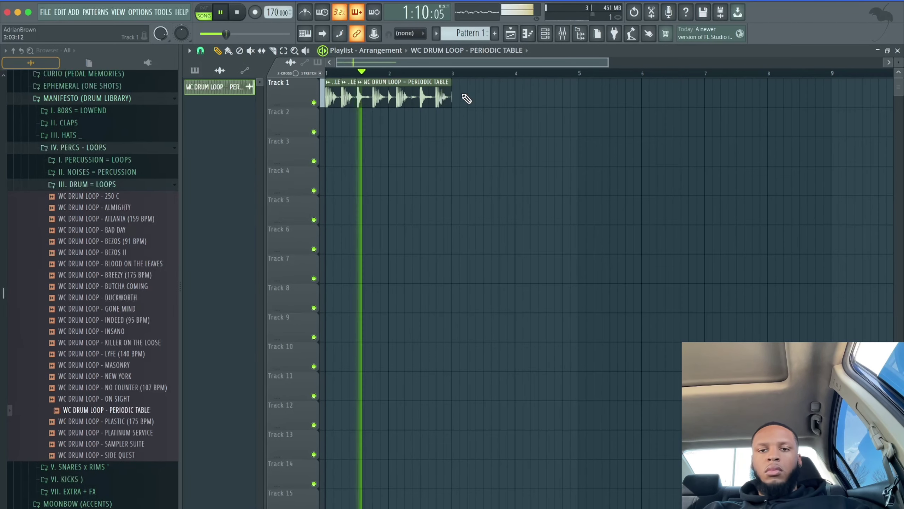
Duplicate the chopped two-bar drum pattern on Tracks 1 and 2 so it also fills bars 3 and 4.
{"action": "key", "text": "ctrl+a"}
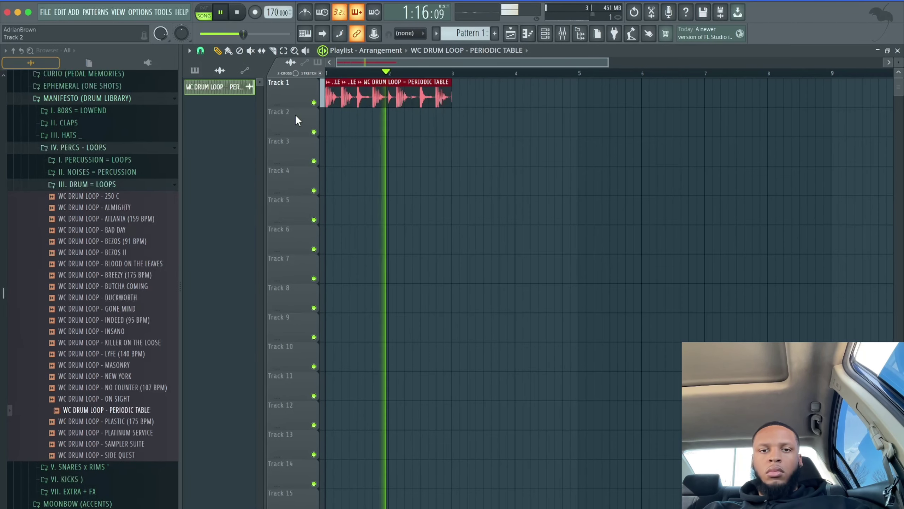
{"action": "key", "text": "ctrl+b"}
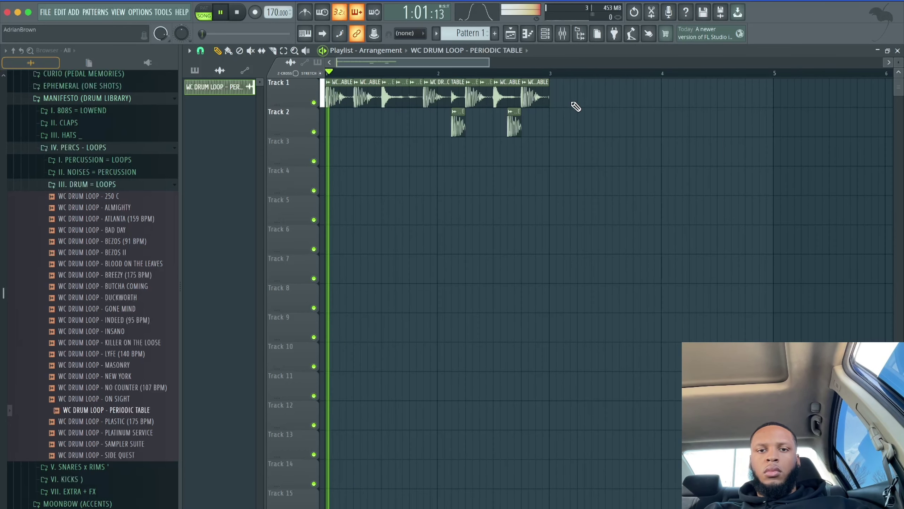
{"action": "left_click_drag", "start_coordinate": [572, 102], "coordinate": [286, 173]}
{"action": "key", "text": "ctrl+b"}
{"action": "key", "text": "ctrl+d"}
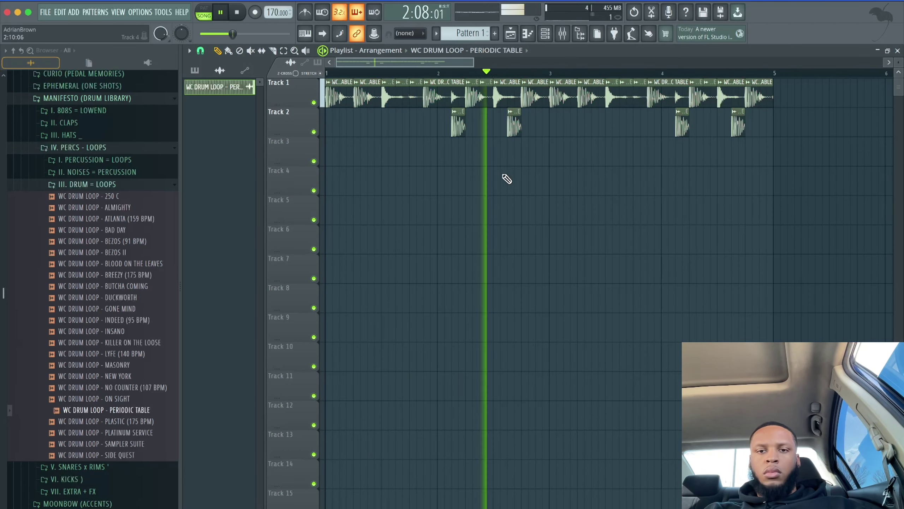
Set the drum loop's declicking mode to Generic (bleeding) and its group to Cut 1, By 1.
{"action": "double_click", "coordinate": [512, 126]}
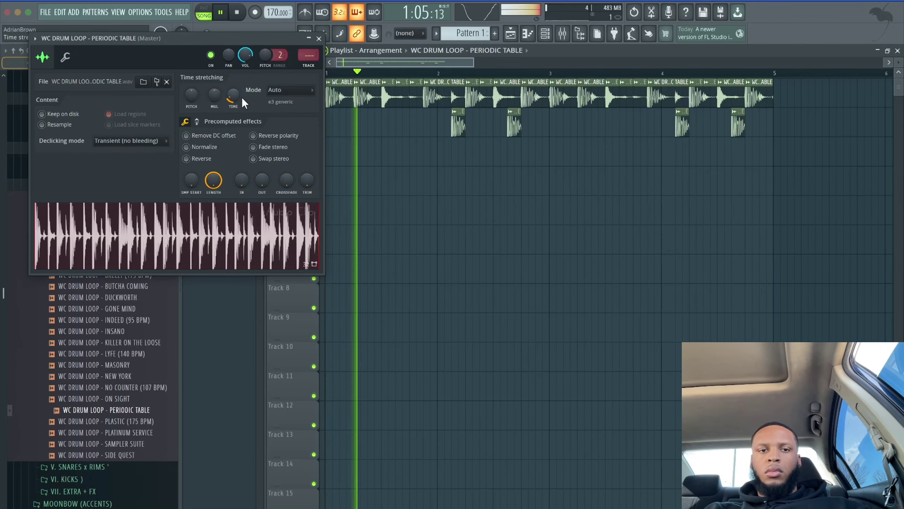
{"action": "left_click", "coordinate": [135, 143]}
{"action": "left_click", "coordinate": [126, 185]}
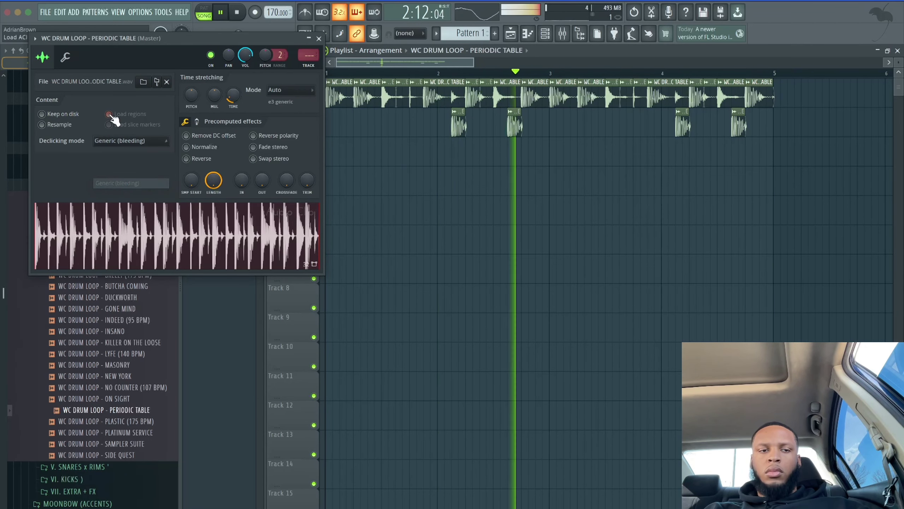
{"action": "left_click", "coordinate": [65, 57]}
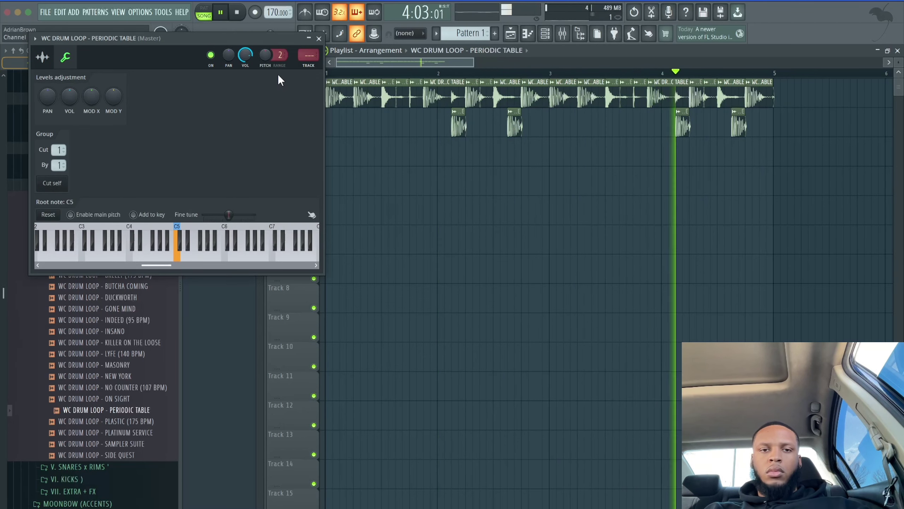
{"action": "left_click", "coordinate": [319, 38]}
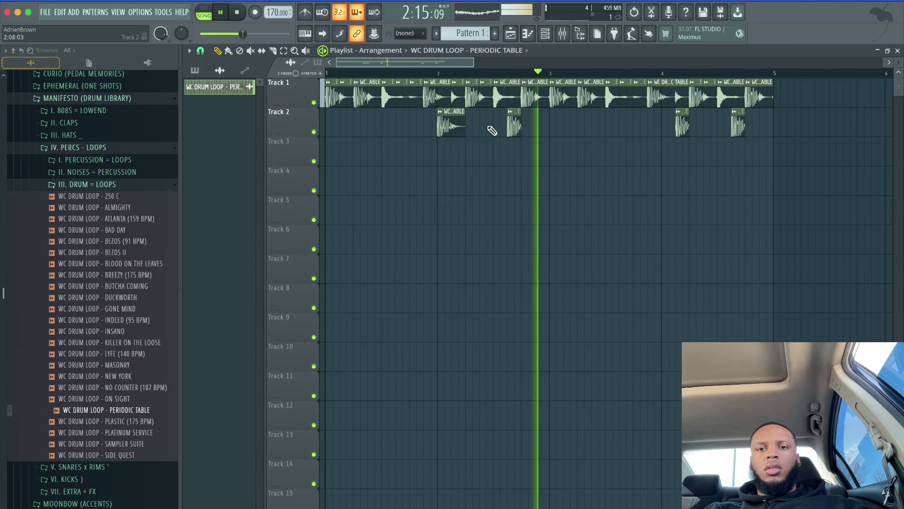
Replace the drum clips in bars 3 and 4 with a duplicate of the revised pattern from bars 1 and 2.
{"action": "left_click_drag", "start_coordinate": [823, 94], "coordinate": [561, 137]}
{"action": "key", "text": "Delete"}
{"action": "left_click_drag", "start_coordinate": [583, 93], "coordinate": [257, 168]}
{"action": "key", "text": "ctrl+b"}
{"action": "key", "text": "ctrl+d"}
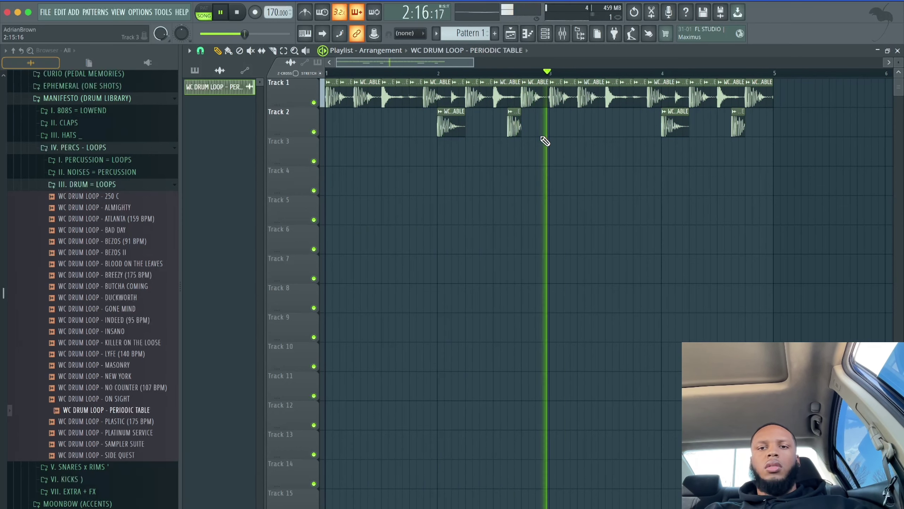
Lower the project tempo to 164 BPM and restretch all channels.
{"action": "scroll", "coordinate": [558, 96], "scroll_direction": "down", "scroll_amount": 1}
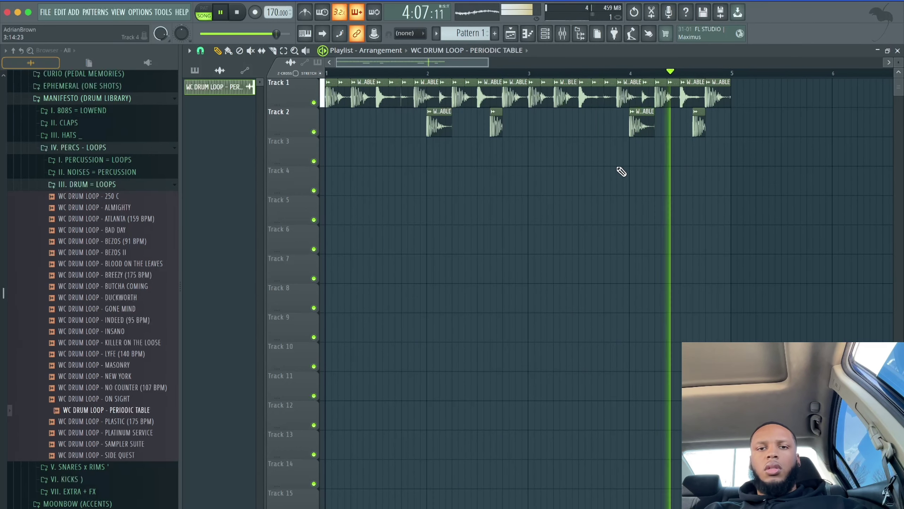
{"action": "left_click_drag", "start_coordinate": [268, 8], "coordinate": [271, 14]}
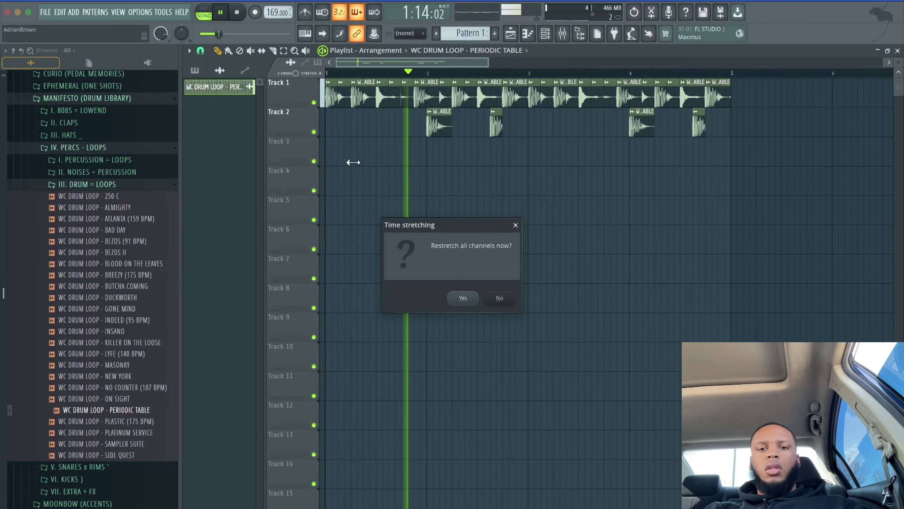
{"action": "left_click", "coordinate": [466, 299]}
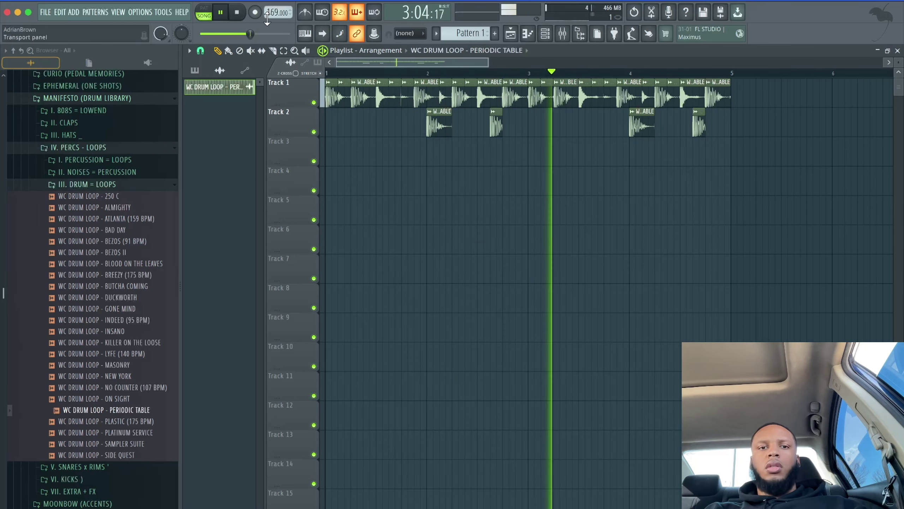
{"action": "left_click_drag", "start_coordinate": [272, 12], "coordinate": [272, 18]}
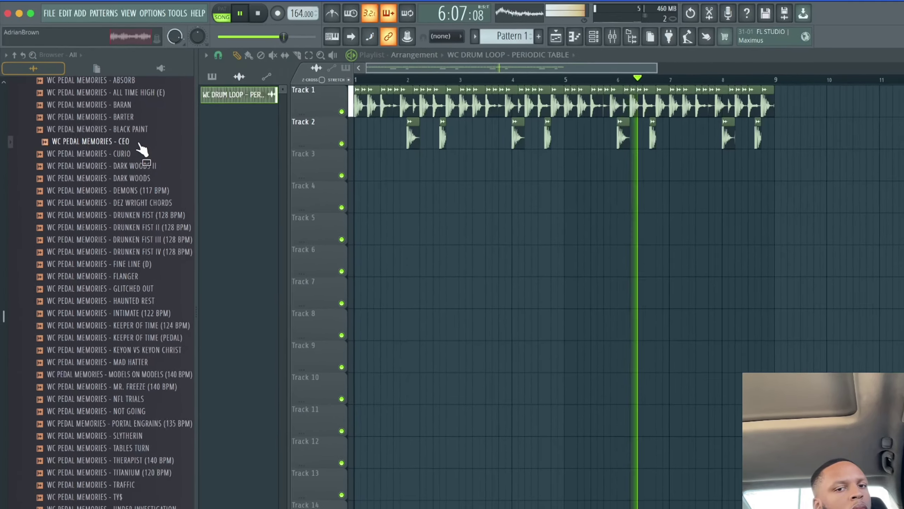
Place the WC PEDAL MEMORIES - CEO sample on Track 3 and duplicate its chopped clips from bars 1–4 into bars 5–8.
{"action": "left_click_drag", "start_coordinate": [177, 178], "coordinate": [455, 216]}
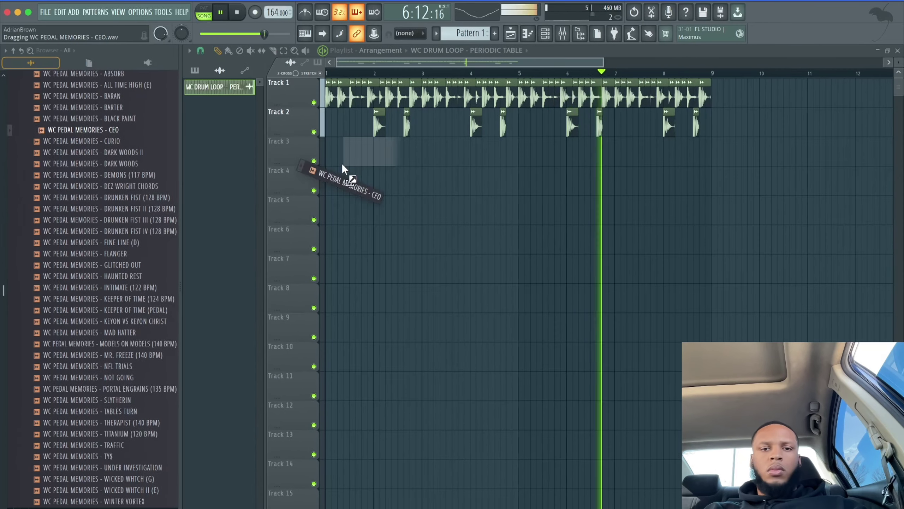
{"action": "left_click_drag", "start_coordinate": [343, 167], "coordinate": [343, 164]}
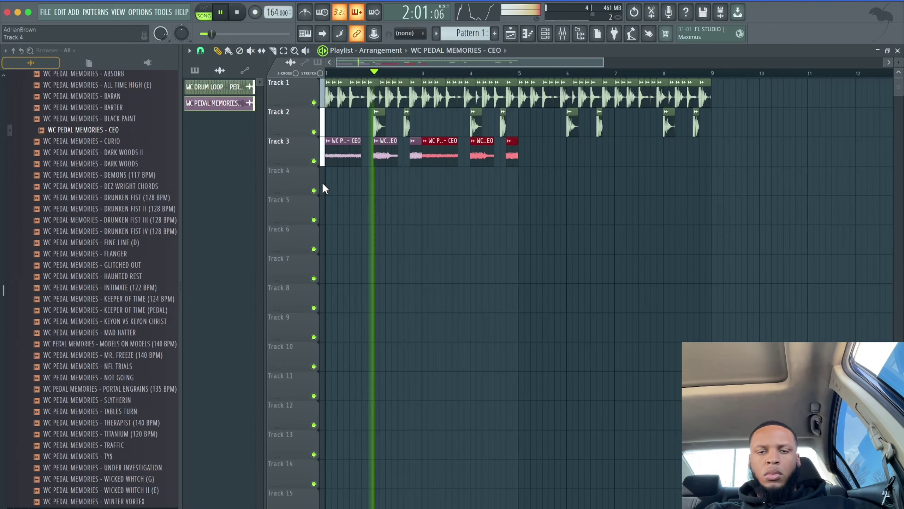
{"action": "left_click_drag", "start_coordinate": [541, 137], "coordinate": [283, 204]}
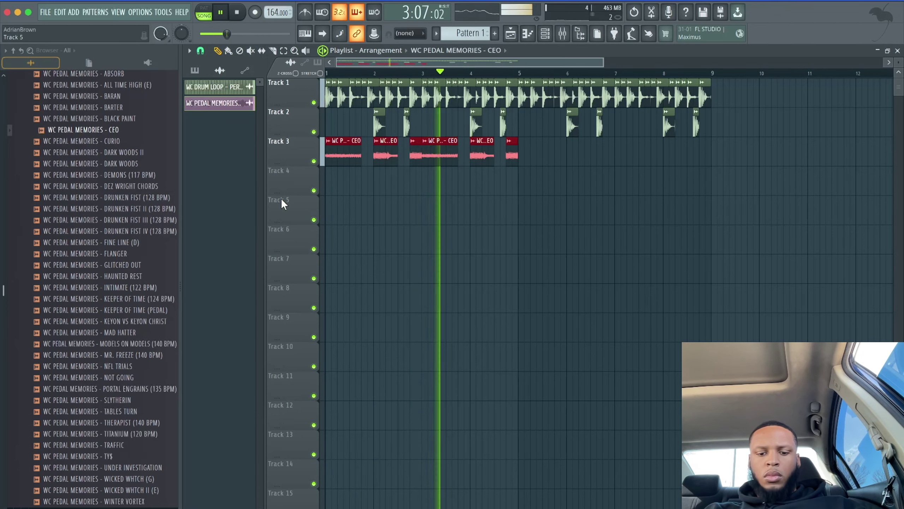
{"action": "key", "text": "ctrl+b"}
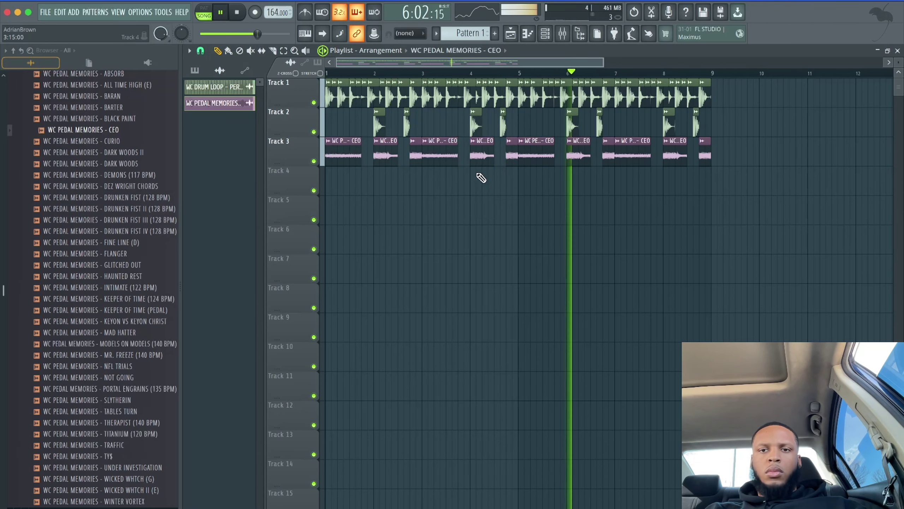
Route the CEO sample to mixer Insert 7 and load Fruity Parametric EQ 2 in its first effect slot.
{"action": "left_click", "coordinate": [566, 39]}
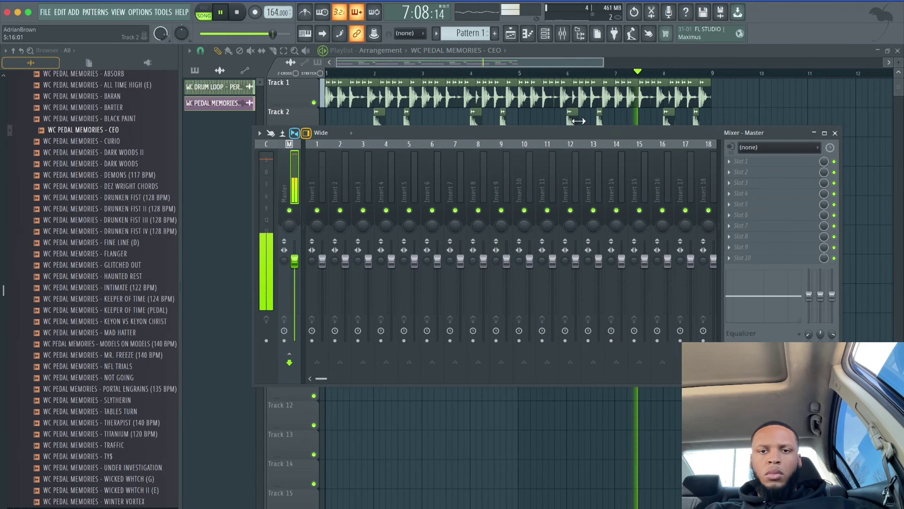
{"action": "right_click", "coordinate": [293, 192]}
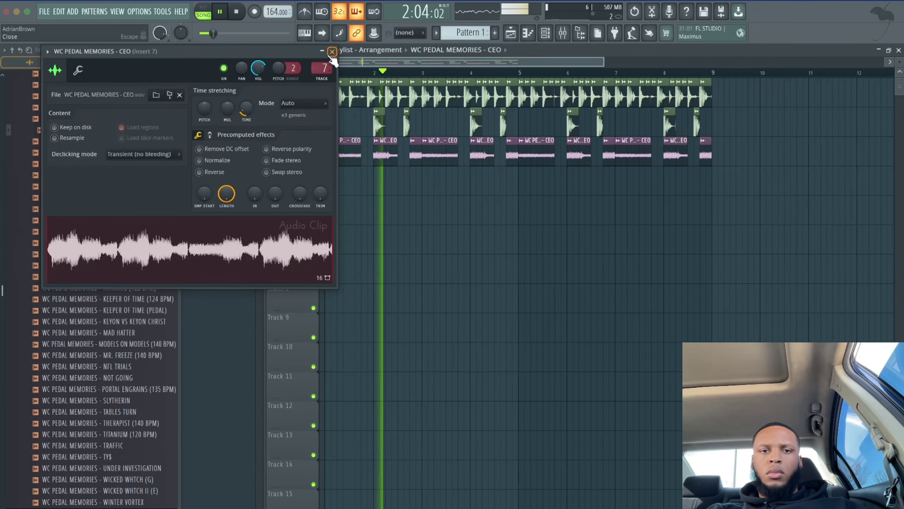
{"action": "left_click", "coordinate": [332, 52]}
{"action": "left_click", "coordinate": [562, 32]}
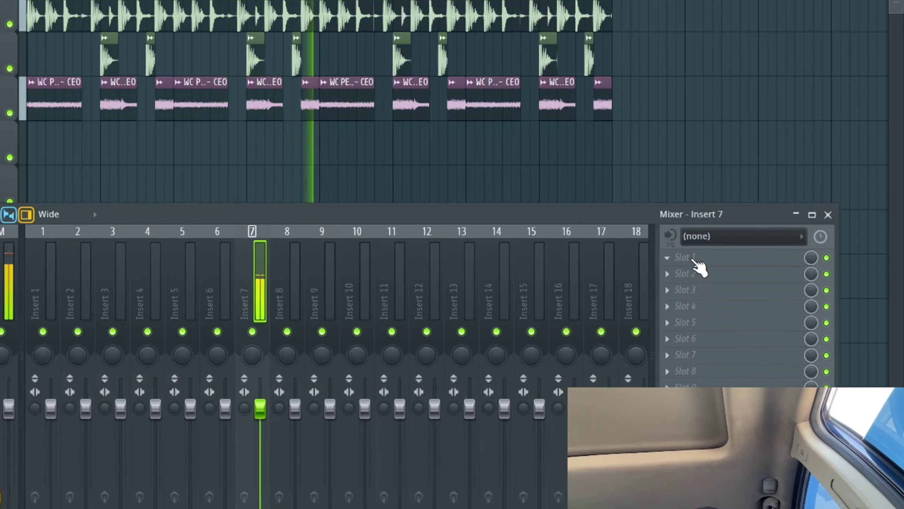
{"action": "left_click", "coordinate": [693, 260]}
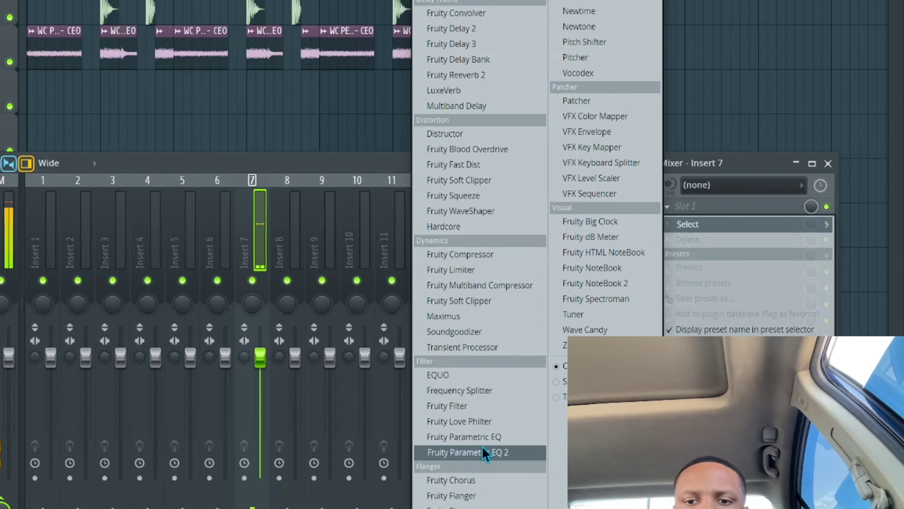
{"action": "left_click", "coordinate": [473, 486]}
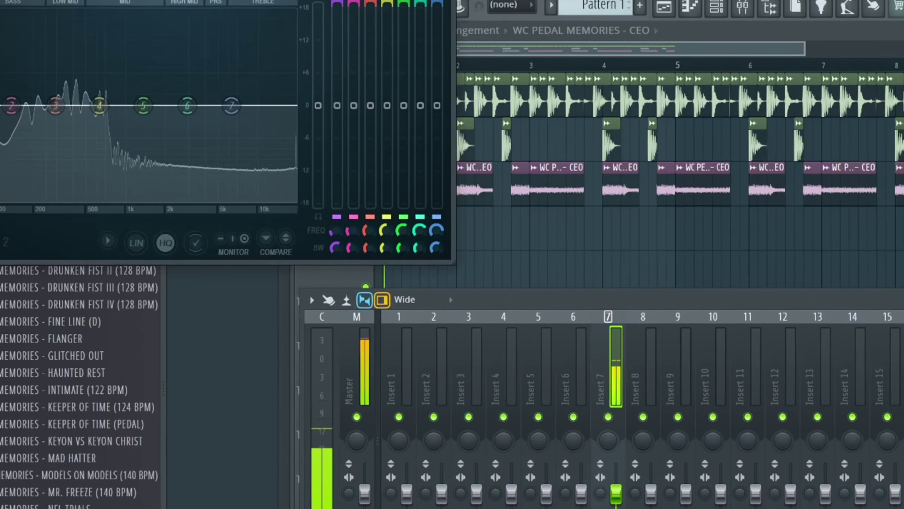
{"action": "left_click_drag", "start_coordinate": [315, 17], "coordinate": [647, 163]}
Make EQ band 1 a high-pass cutting the lows to just above 100 Hz, and boost the highs with band 7 at about 969 Hz.
{"action": "right_click", "coordinate": [368, 286]}
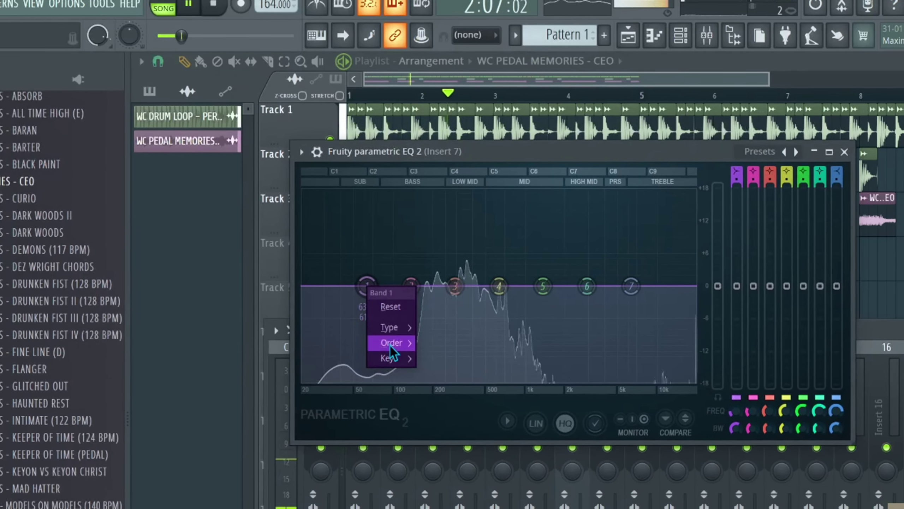
{"action": "mouse_move", "coordinate": [389, 327]}
{"action": "left_click", "coordinate": [443, 375]}
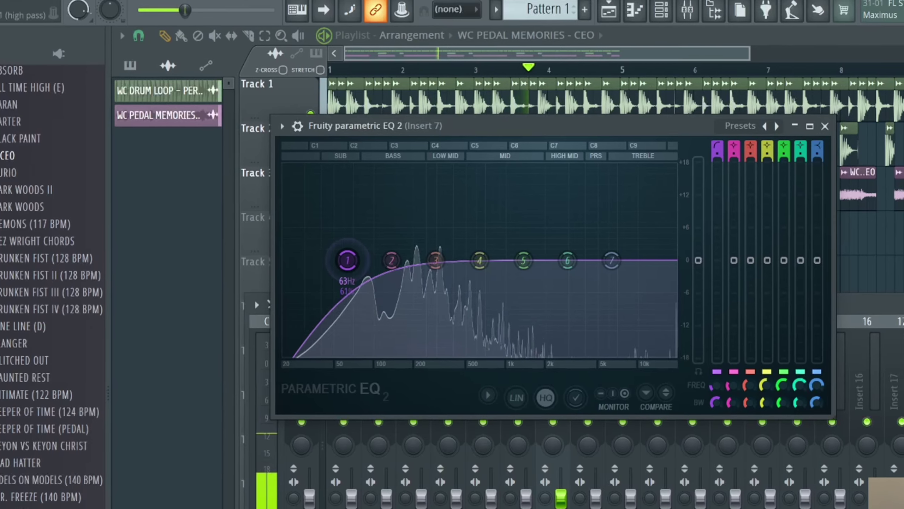
{"action": "left_click_drag", "start_coordinate": [348, 260], "coordinate": [381, 260]}
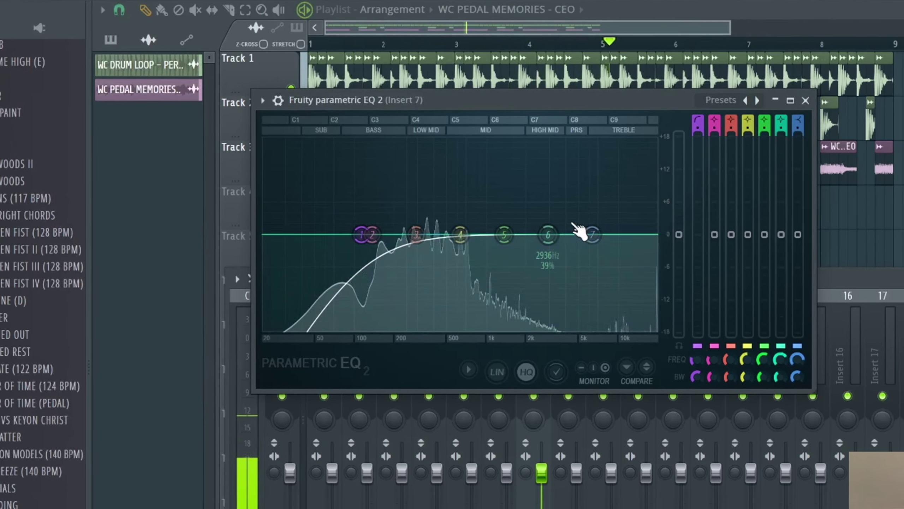
{"action": "left_click_drag", "start_coordinate": [579, 230], "coordinate": [470, 192]}
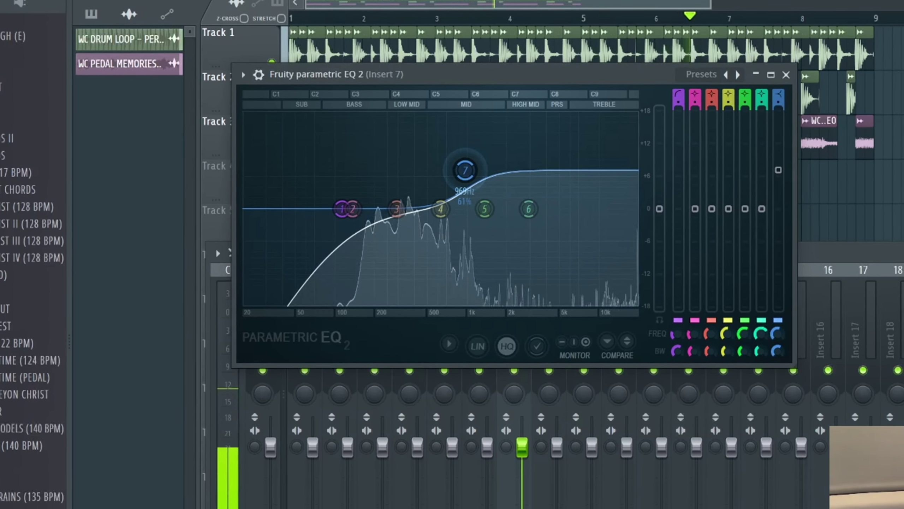
{"action": "left_click", "coordinate": [786, 74]}
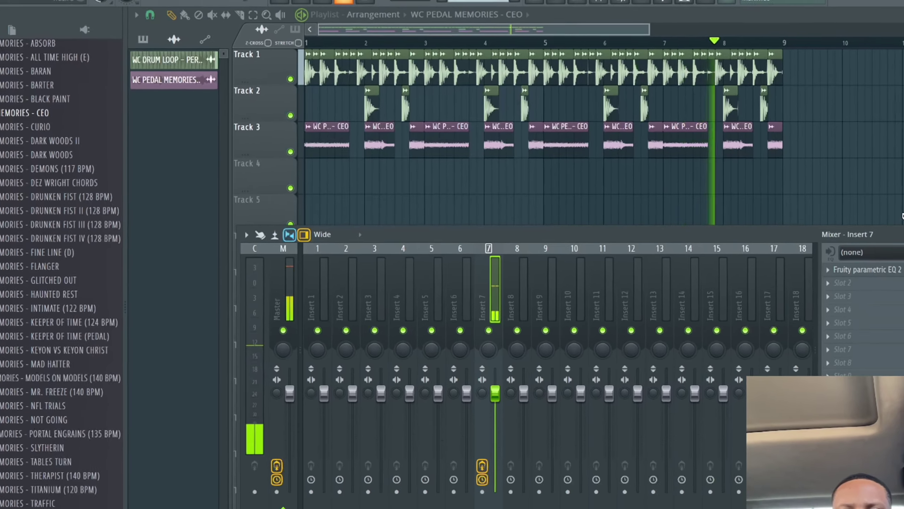
Choose the Uncontrolled Ambience preset for the Portal effect on Insert 7.
{"action": "key", "text": "F9"}
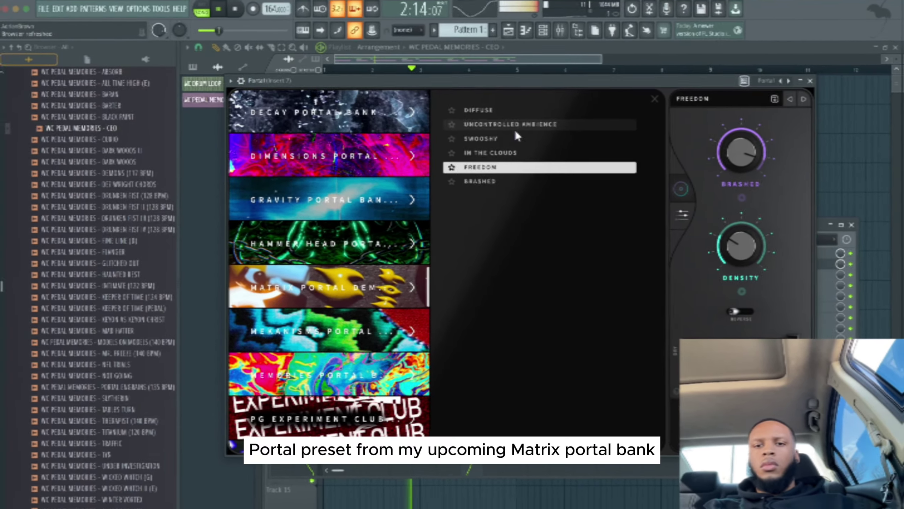
{"action": "left_click", "coordinate": [513, 126]}
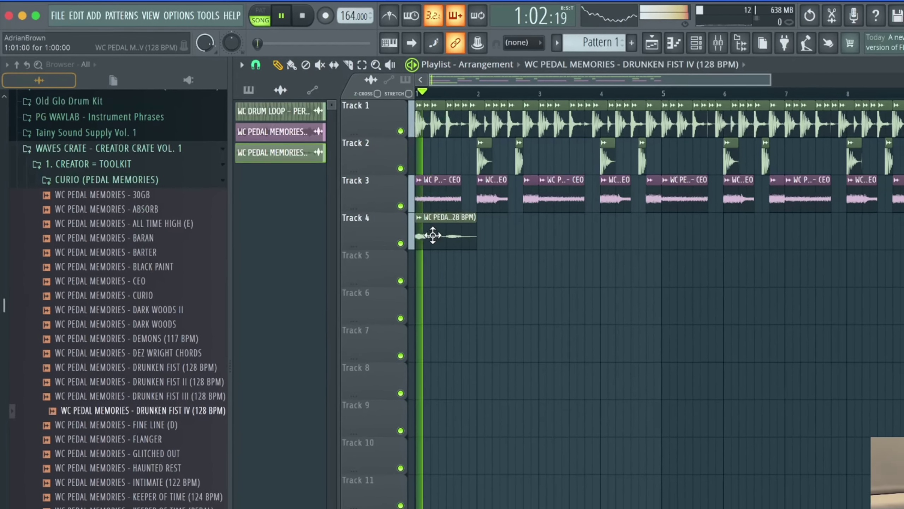
Repeat the DRUNKEN FIST IV (128 BPM) clip on Track 4 at bars 3, 5 and 7, and add a copy on Track 5 at bar 2.
{"action": "left_click", "coordinate": [611, 265]}
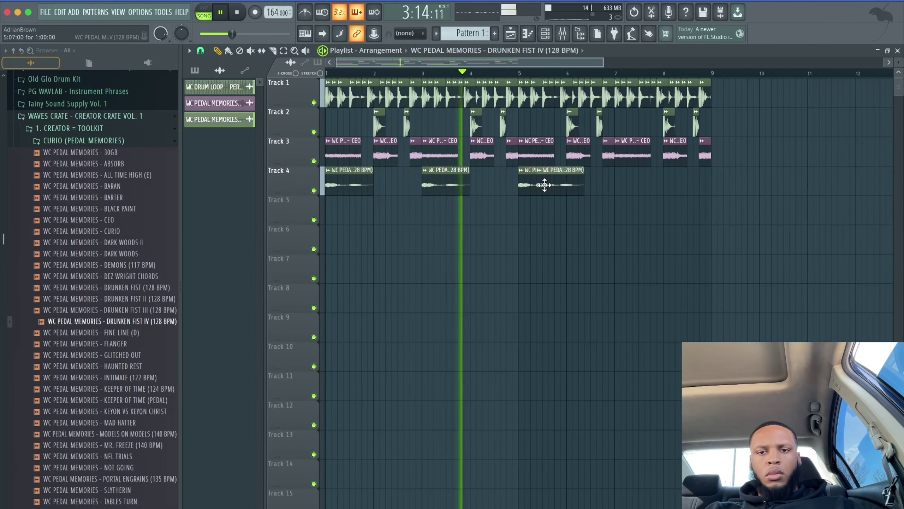
{"action": "left_click_drag", "start_coordinate": [545, 185], "coordinate": [406, 235]}
{"action": "left_click", "coordinate": [366, 201]}
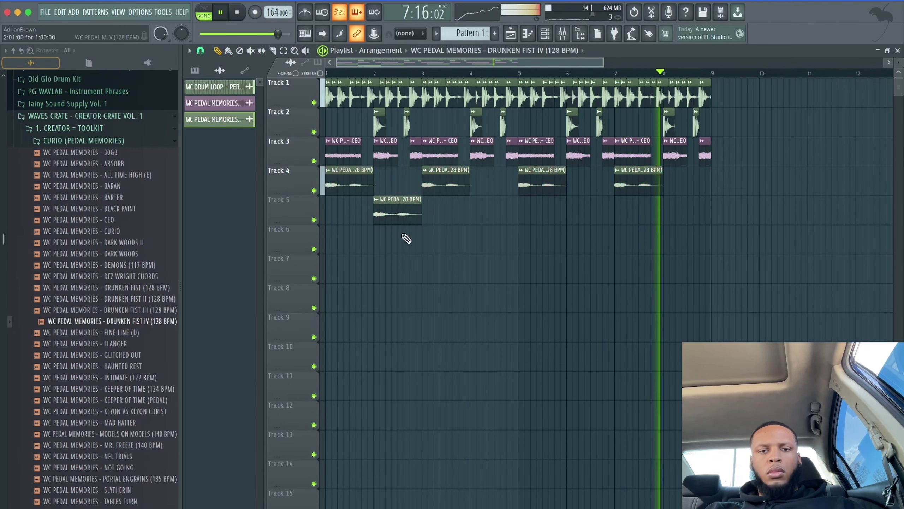
Make the Track 5 clip unique and copy it together with the first Track 4 clip to bars 3 and 4.
{"action": "left_click", "coordinate": [375, 201]}
{"action": "left_click", "coordinate": [391, 270]}
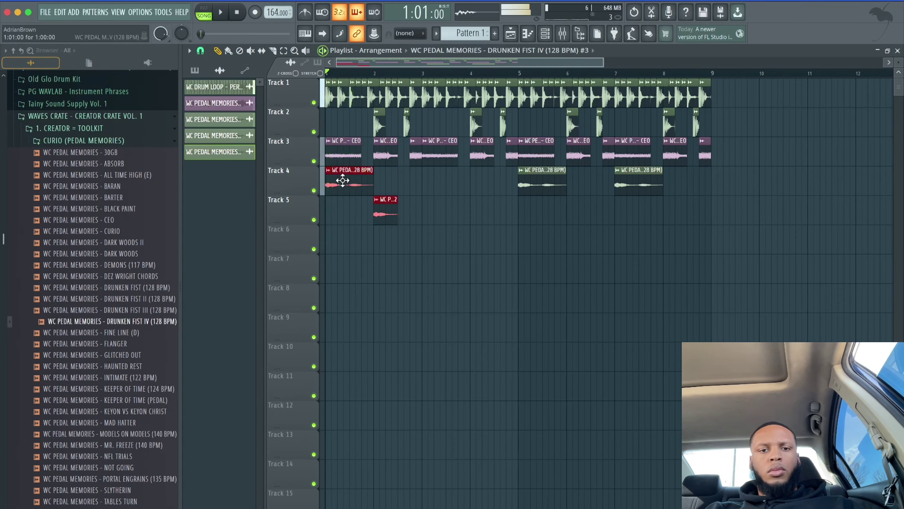
{"action": "left_click_drag", "start_coordinate": [344, 180], "coordinate": [425, 189]}
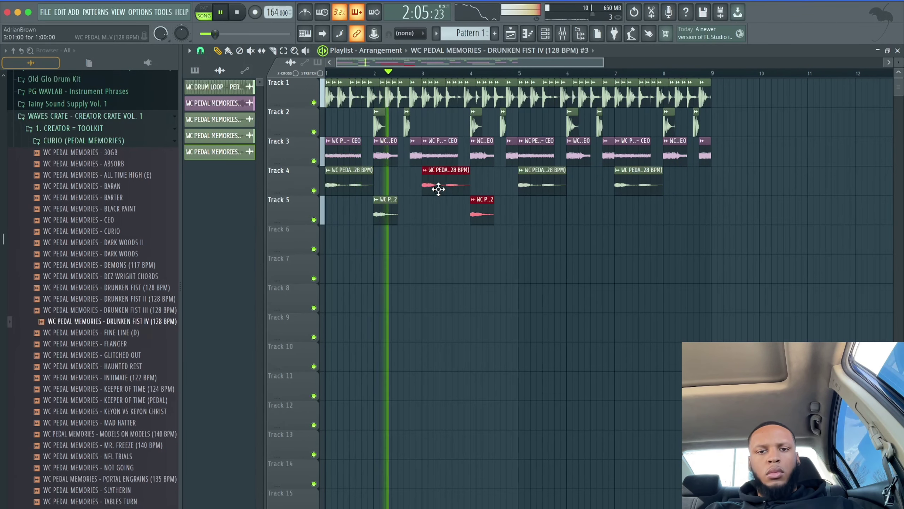
Copy the DRUNKEN FIST IV clips on Tracks 4 and 5 from bars 3 and 4 so they also fill bars 5 to 8.
{"action": "left_click_drag", "start_coordinate": [539, 166], "coordinate": [356, 253]}
{"action": "left_click_drag", "start_coordinate": [338, 182], "coordinate": [532, 181]}
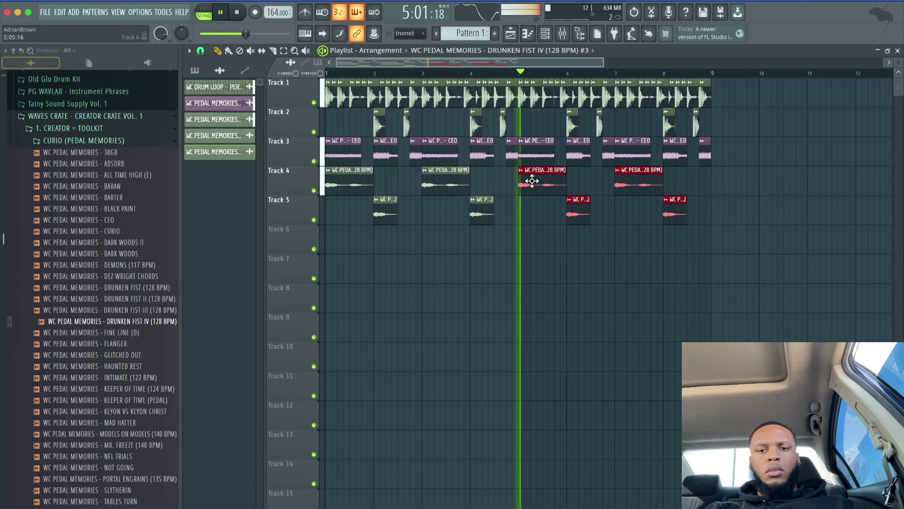
{"action": "key", "text": "F6"}
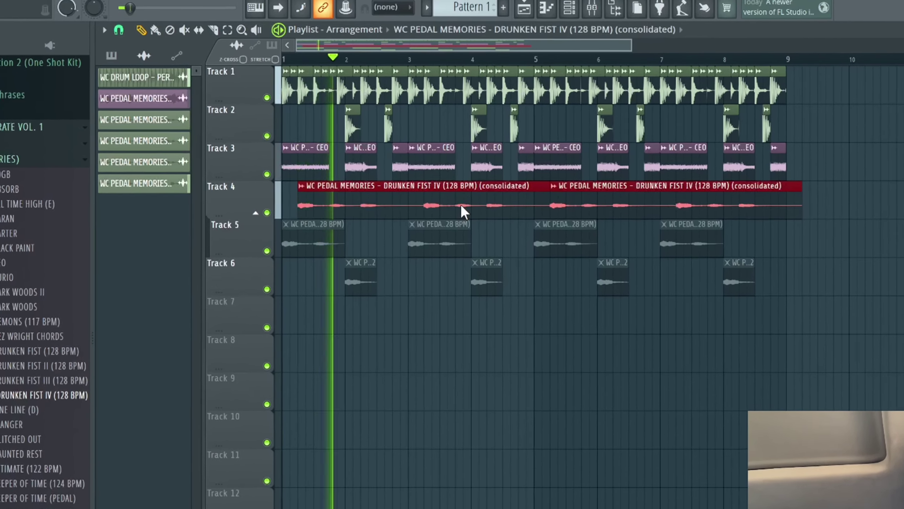
Slice the consolidated DRUNKEN FIST IV audio on Track 4 at bar 9 and delete the overhanging piece.
{"action": "key", "text": "ctrl+d"}
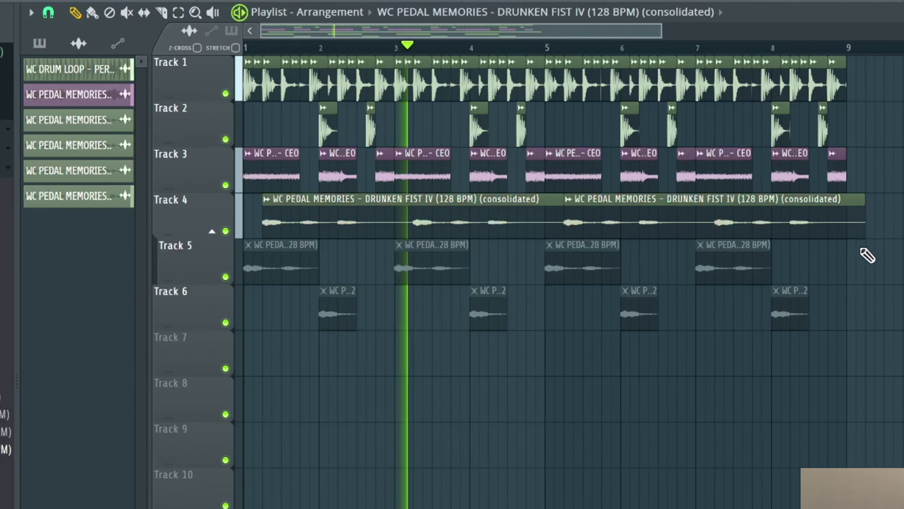
{"action": "key", "text": "c"}
{"action": "left_click", "coordinate": [838, 227]}
{"action": "key", "text": "p"}
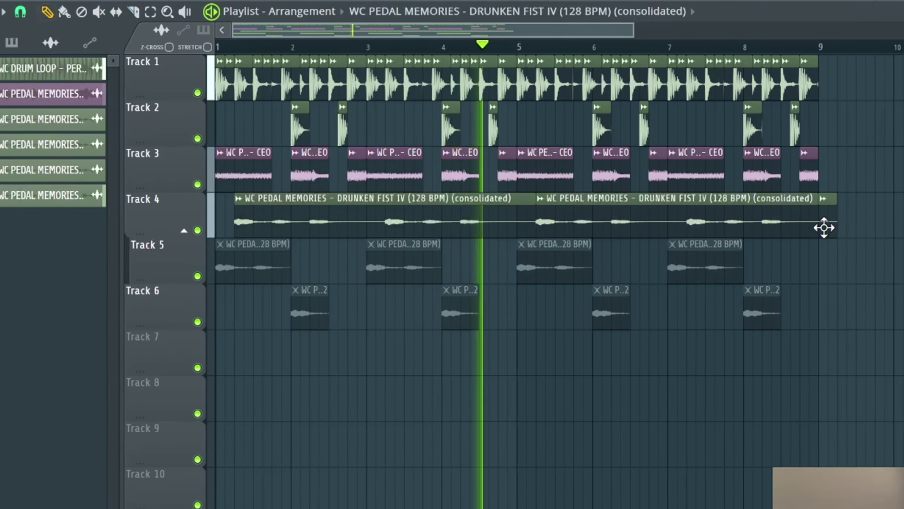
{"action": "right_click", "coordinate": [832, 229]}
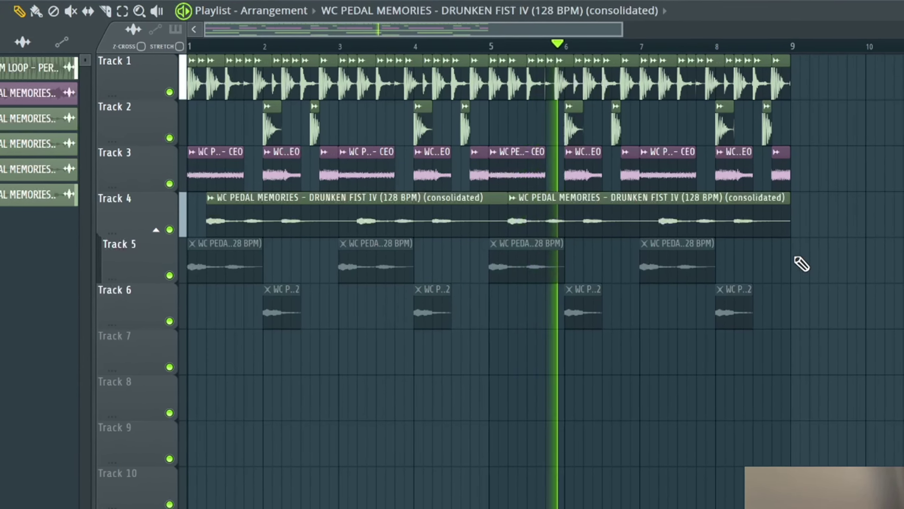
Chop the consolidated DRUNKEN FIST IV audio on Track 4 into shorter pieces, including a slice at bar 2.
{"action": "key", "text": "c"}
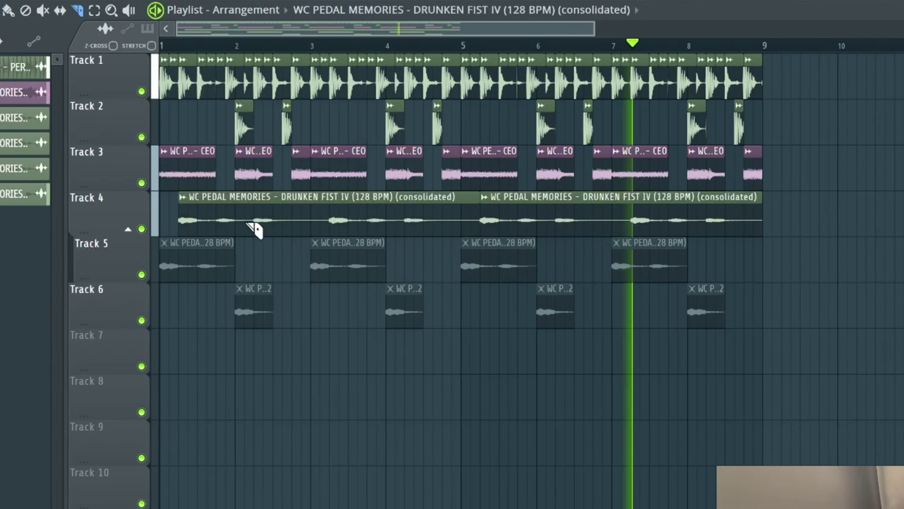
{"action": "left_click", "coordinate": [246, 228]}
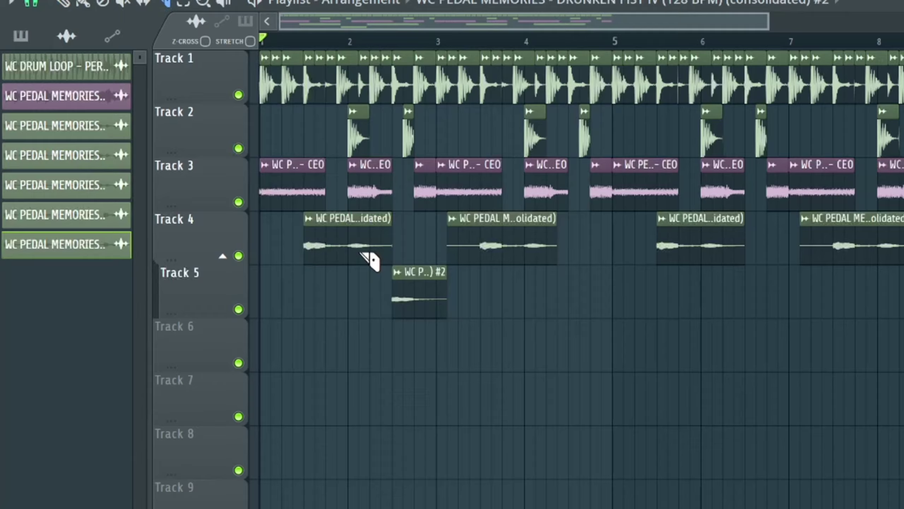
{"action": "left_click", "coordinate": [349, 254]}
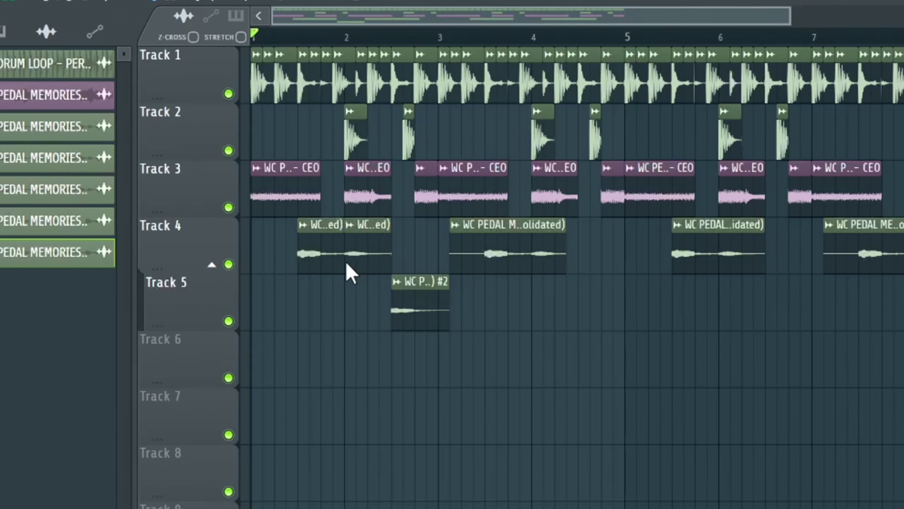
{"action": "key", "text": "space"}
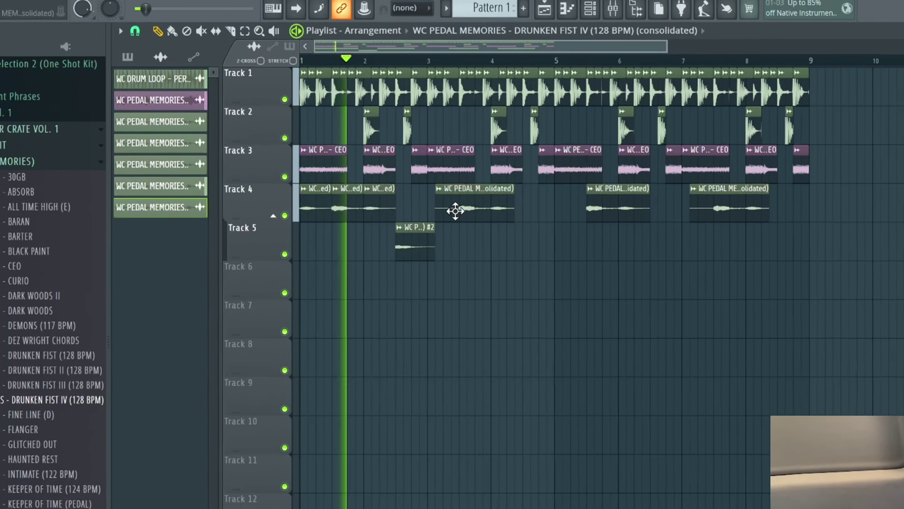
Delete the leftover consolidated clips on Track 4 and repeat the two-bar chopped phrase on Tracks 4 and 5 through bar 8.
{"action": "right_click", "coordinate": [477, 257]}
{"action": "right_click", "coordinate": [586, 197]}
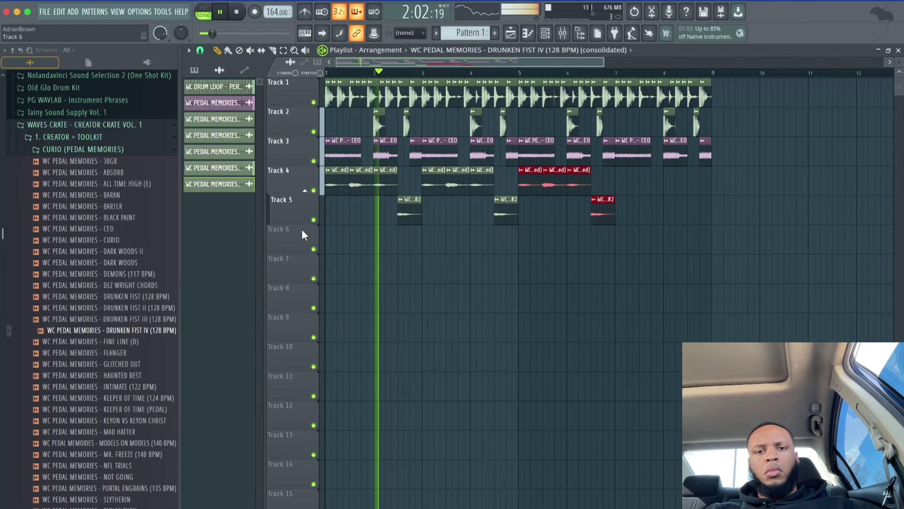
{"action": "key", "text": "super+b"}
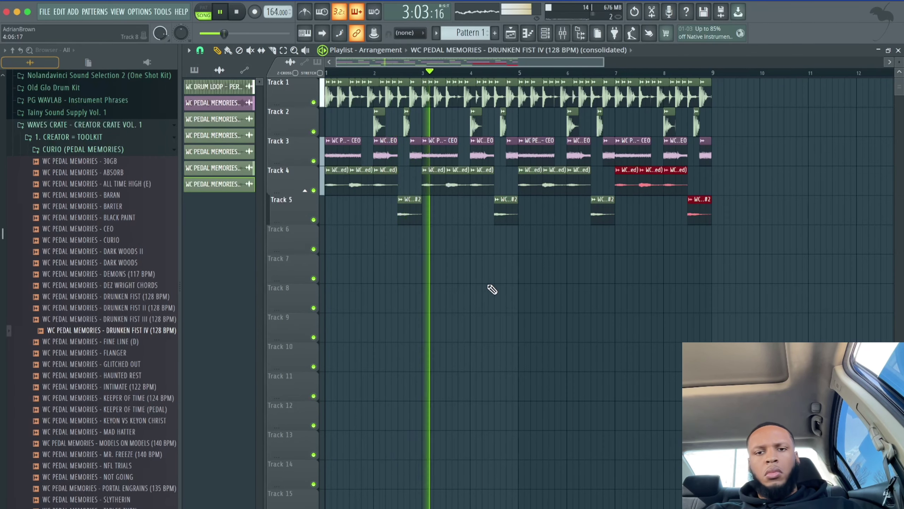
{"action": "key", "text": "super+d"}
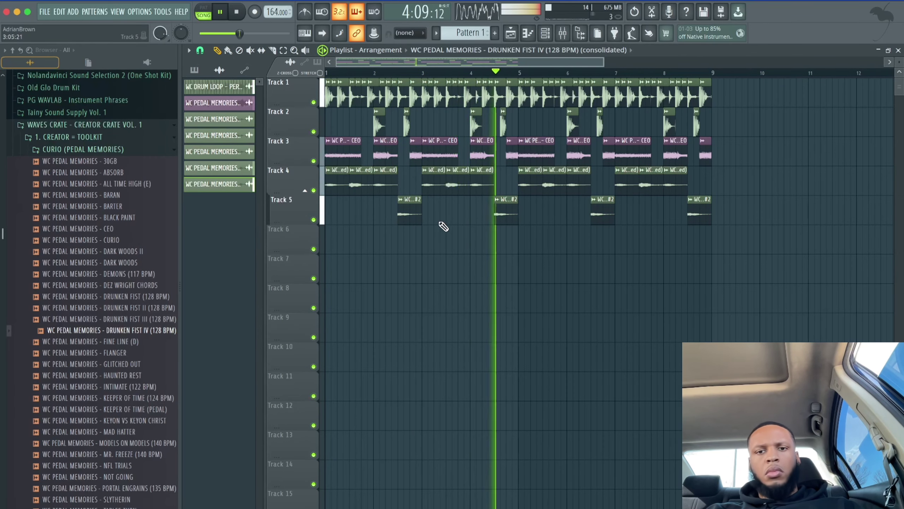
Change the declicking mode of the consolidated DRUNKEN FIST IV clip on Track 4.
{"action": "double_click", "coordinate": [458, 187]}
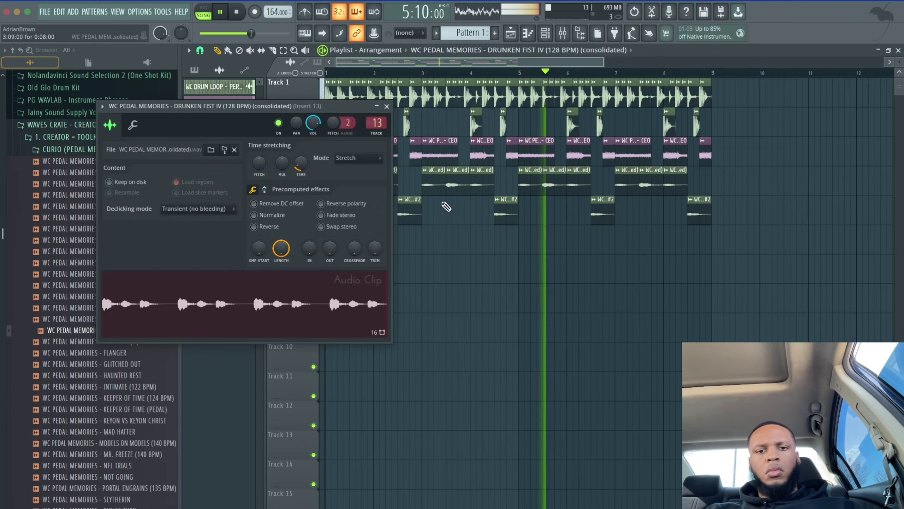
{"action": "left_click", "coordinate": [198, 208]}
{"action": "left_click", "coordinate": [209, 255]}
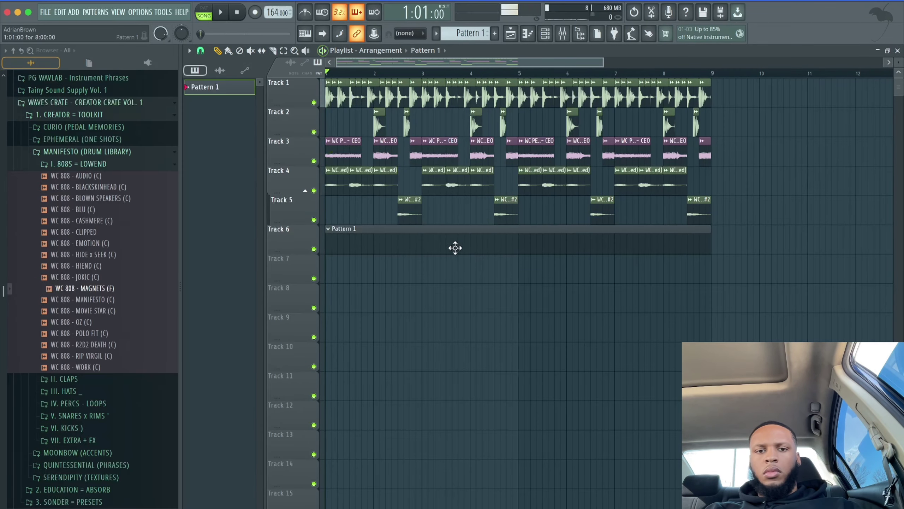
Load WC 808 - MAGNETS (F) into the unsorted Sampler channel and open its envelope settings.
{"action": "left_click", "coordinate": [551, 38]}
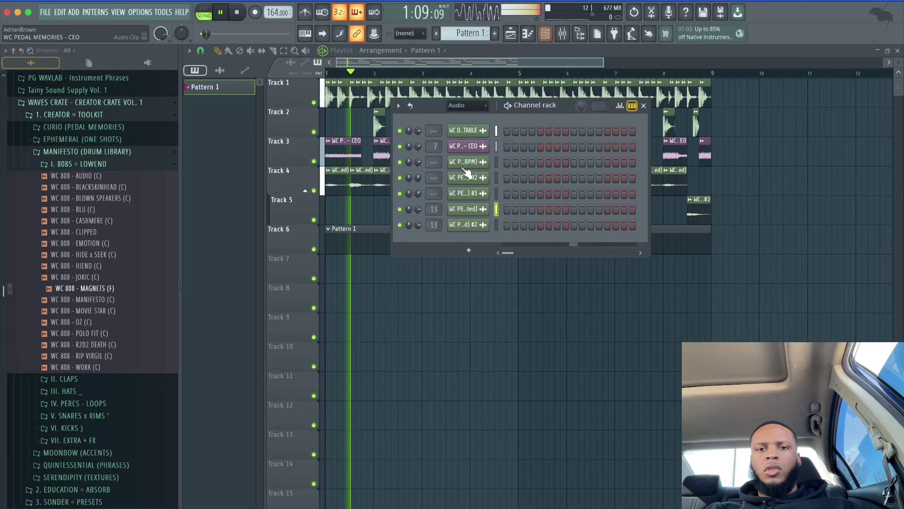
{"action": "left_click", "coordinate": [461, 105]}
{"action": "left_click", "coordinate": [464, 144]}
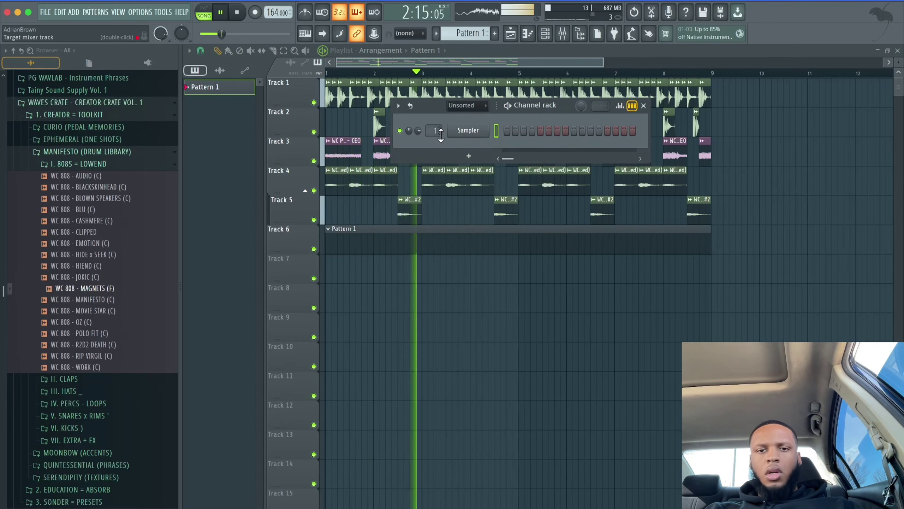
{"action": "left_click_drag", "start_coordinate": [439, 157], "coordinate": [462, 131]}
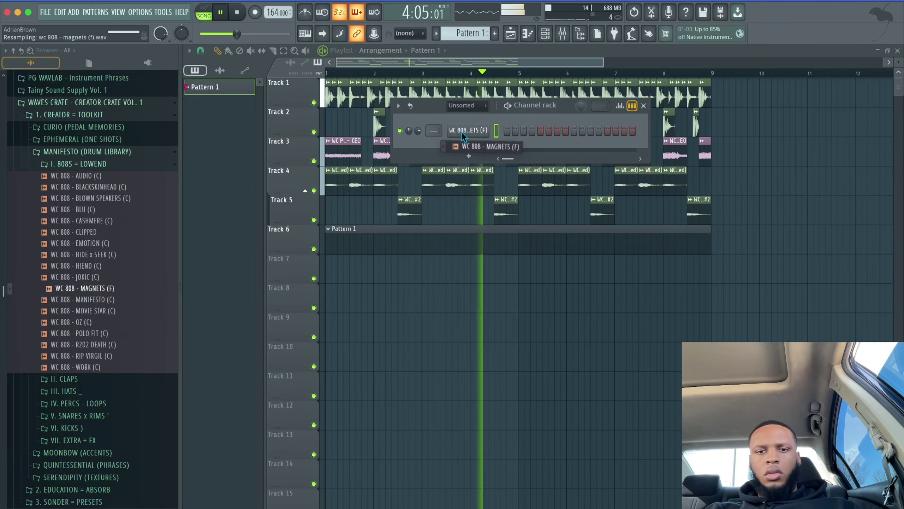
{"action": "left_click", "coordinate": [454, 134]}
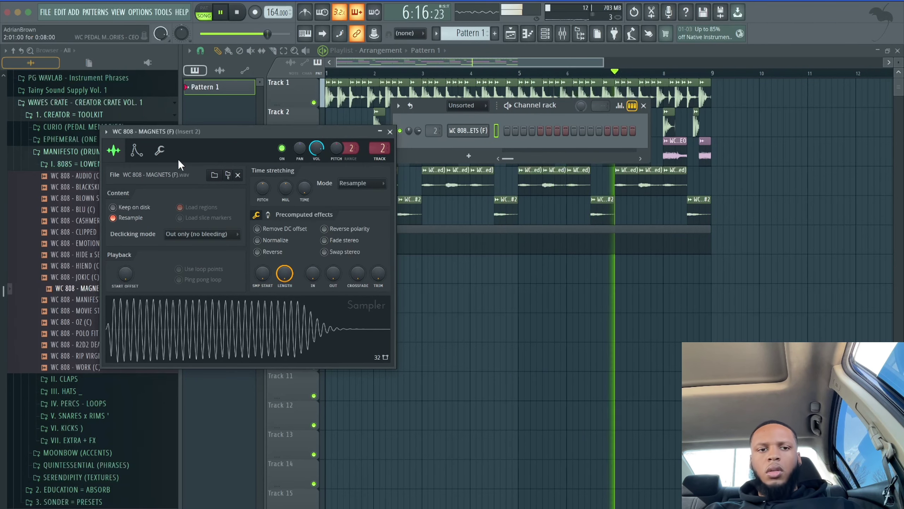
{"action": "left_click", "coordinate": [138, 151]}
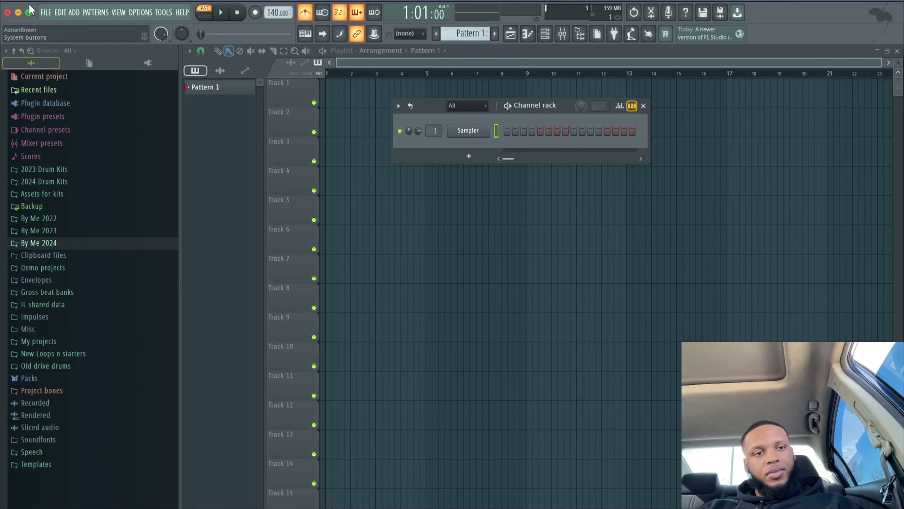
Revert the project to its last backup and close the Portal and Channel rack windows.
{"action": "left_click", "coordinate": [49, 18]}
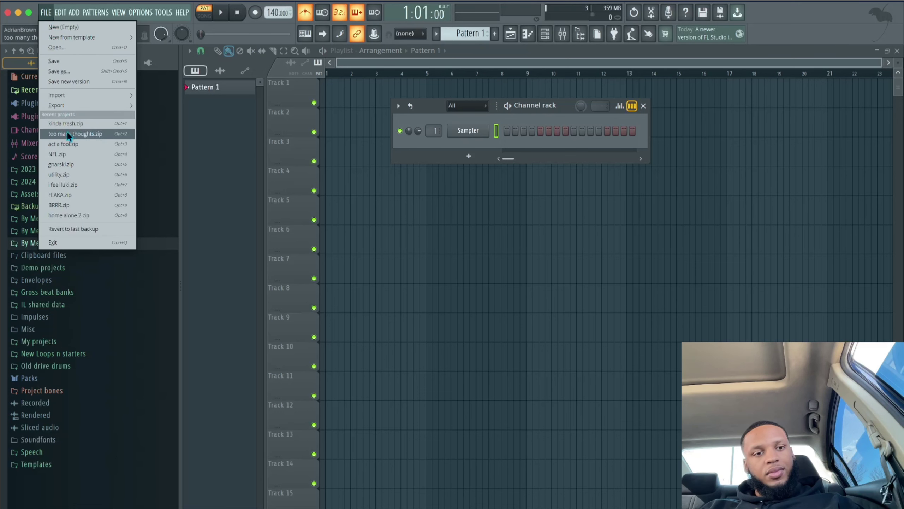
{"action": "left_click", "coordinate": [89, 230]}
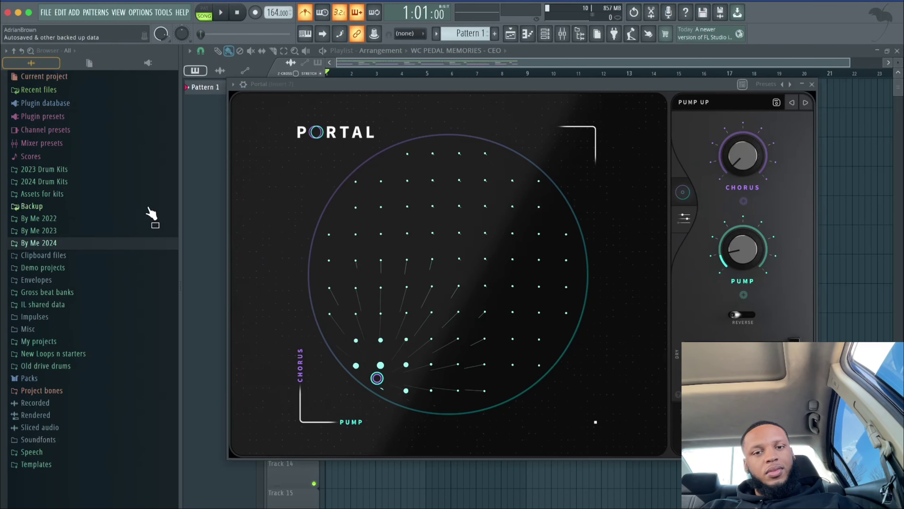
{"action": "left_click", "coordinate": [812, 84]}
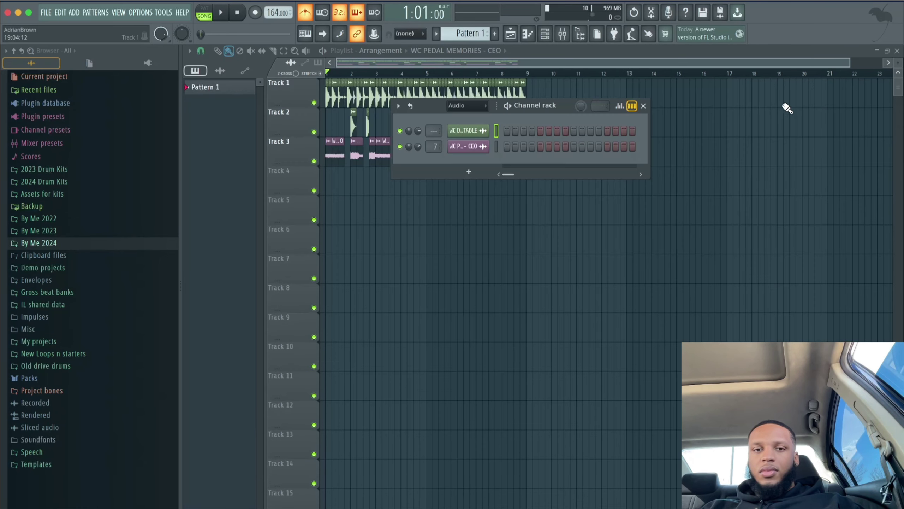
{"action": "left_click", "coordinate": [643, 105]}
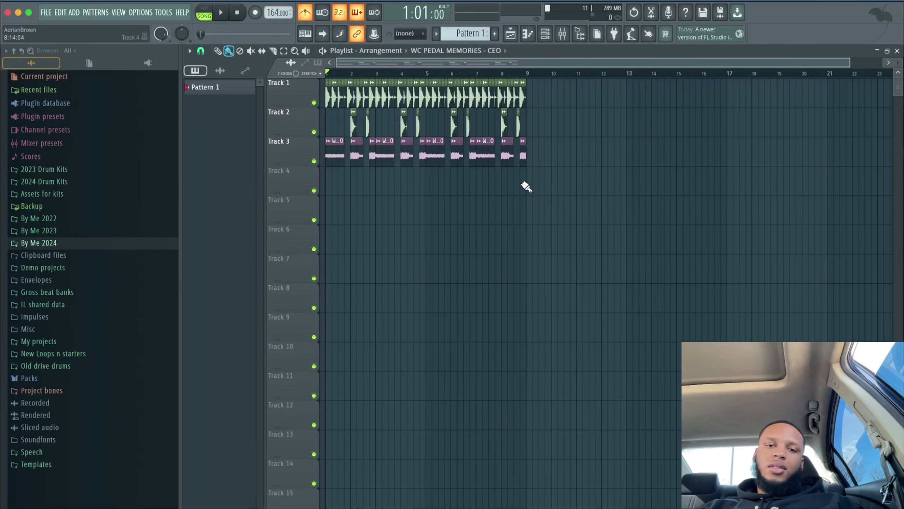